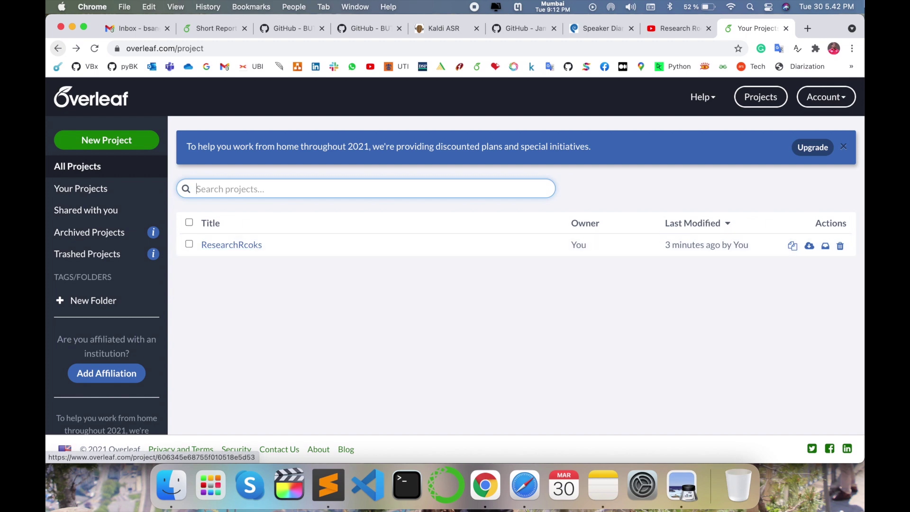
Open a new browser tab and load the Google search page
left_click(808, 28)
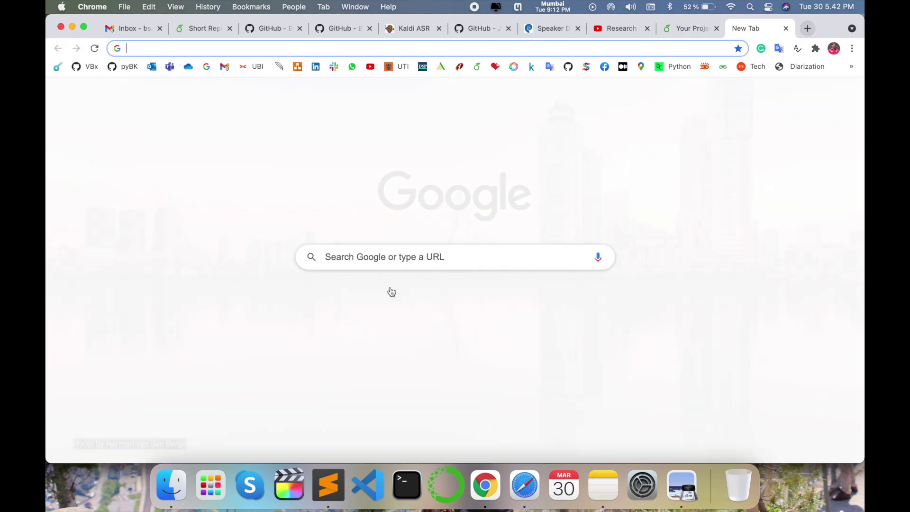
left_click(423, 305)
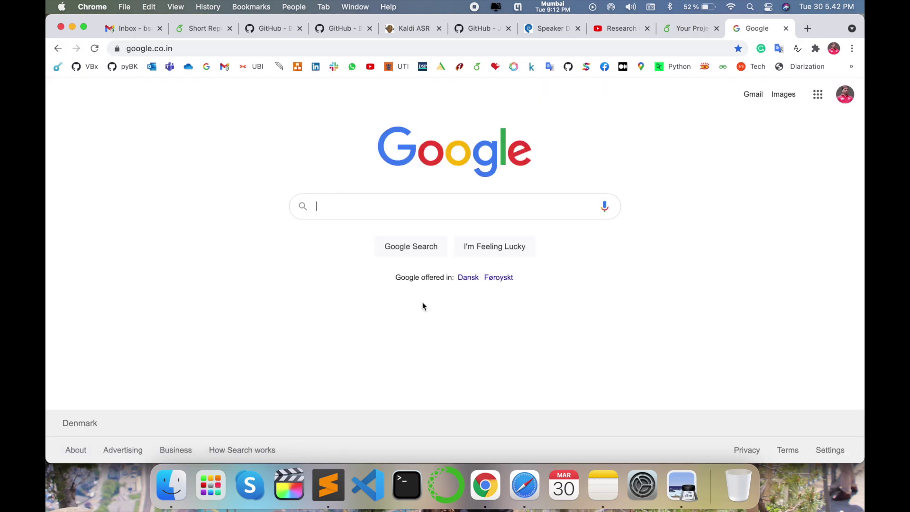
type("interspe")
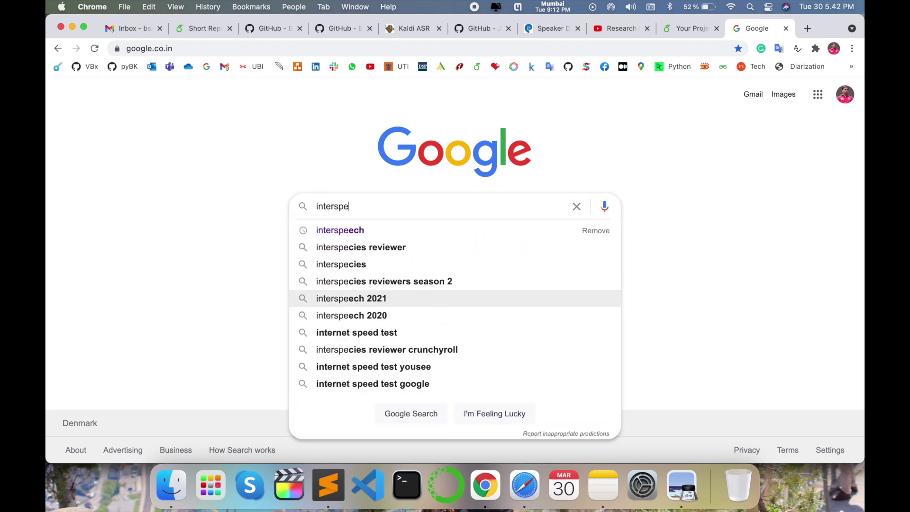
type("ech 2021 paper template")
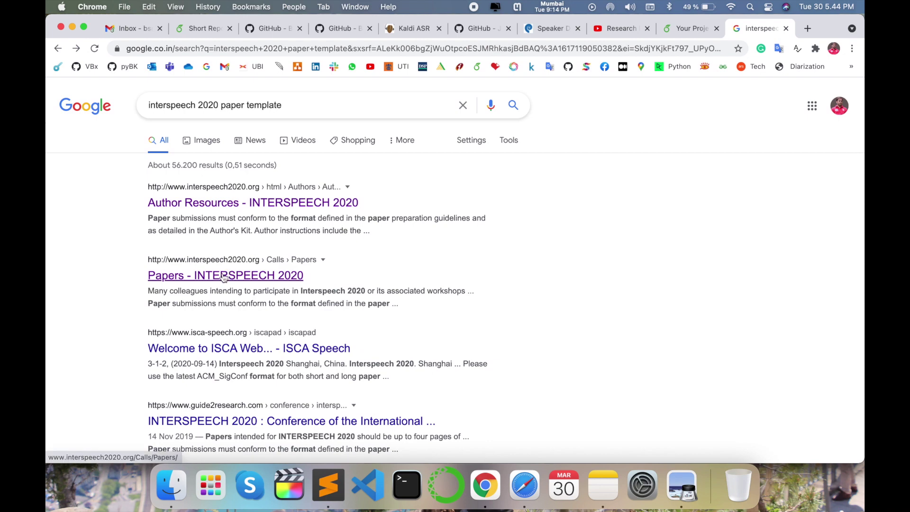
Download the IS2020_paper_kit Author's Kit from the Interspeech 2020 Papers page
left_click(224, 279)
scroll(355, 313, "down", 1)
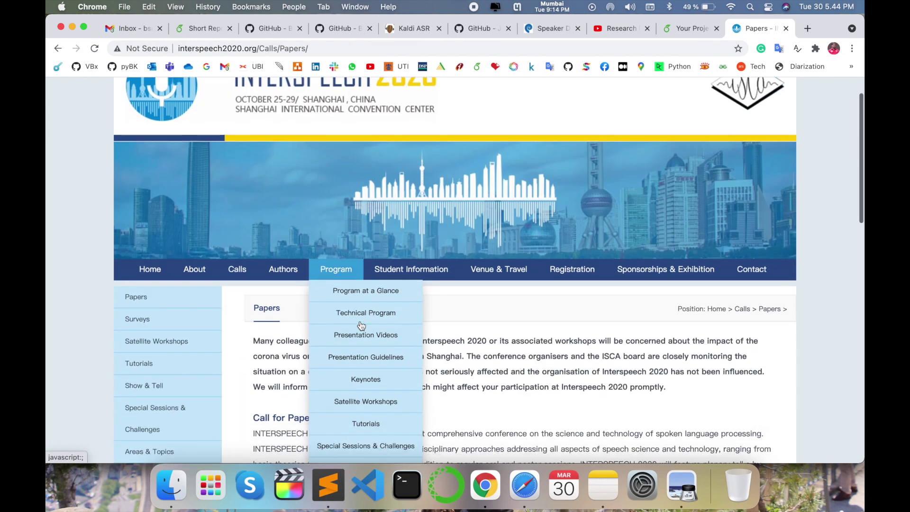
scroll(361, 325, "down", 3)
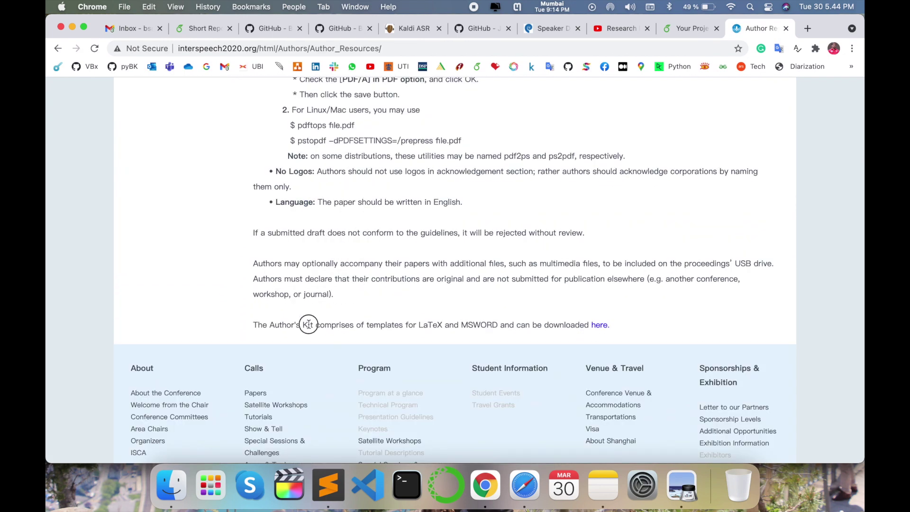
left_click_drag(307, 324, 500, 324)
left_click(601, 331)
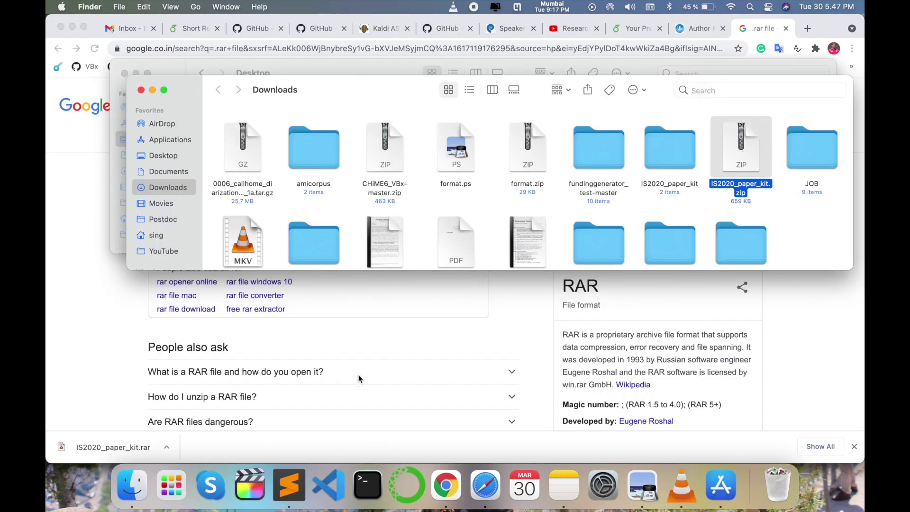
left_click(627, 28)
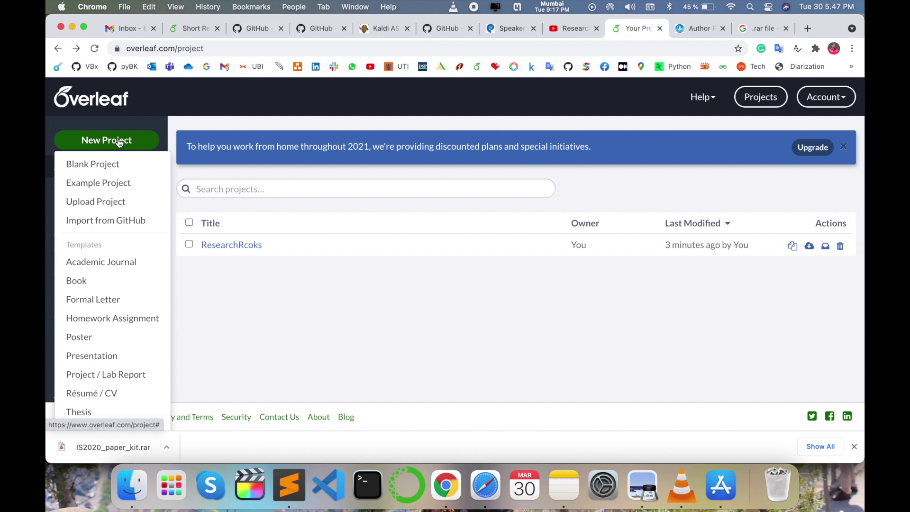
Upload IS2020_paper_kit.zip from Downloads as a new Overleaf project
left_click(95, 203)
left_click(131, 485)
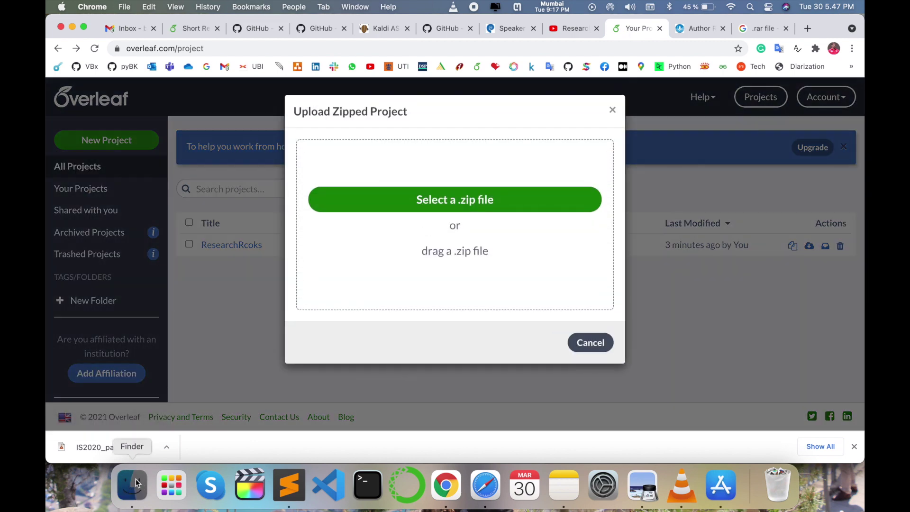
left_click(376, 110)
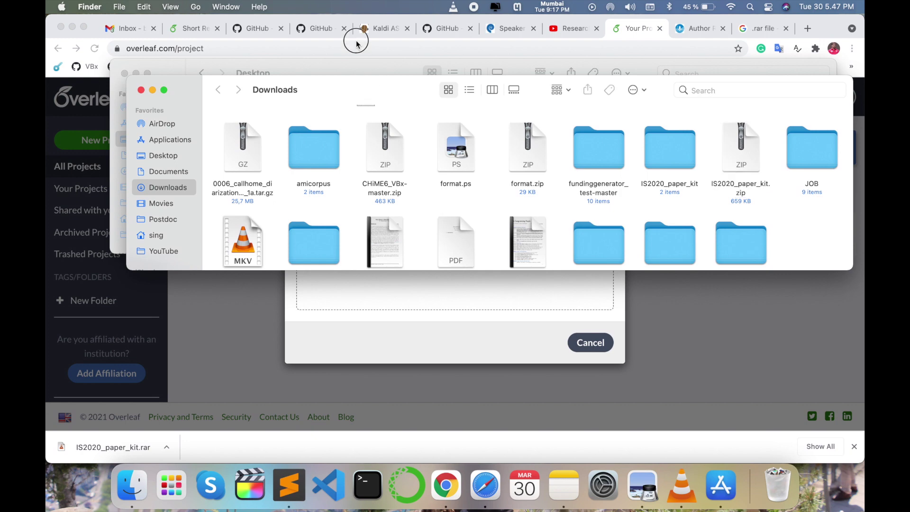
left_click_drag(130, 76, 73, 14)
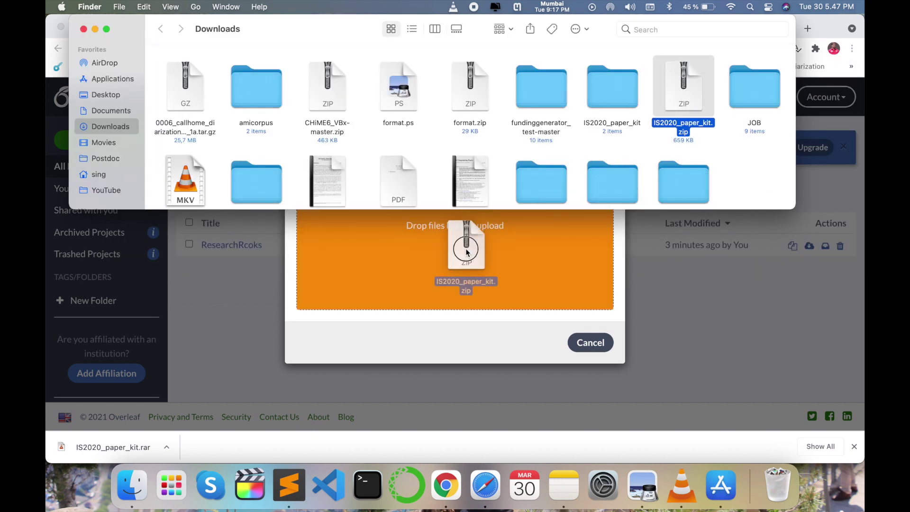
left_click_drag(699, 99, 430, 263)
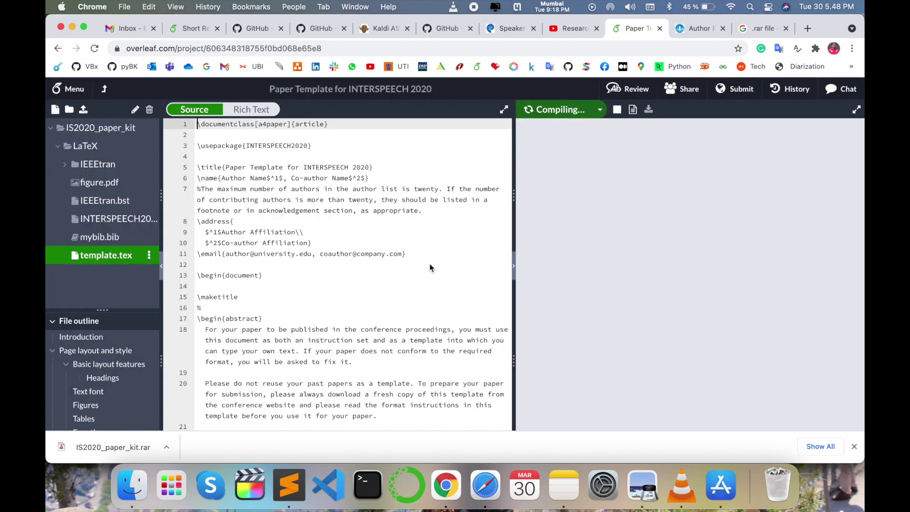
left_click(104, 91)
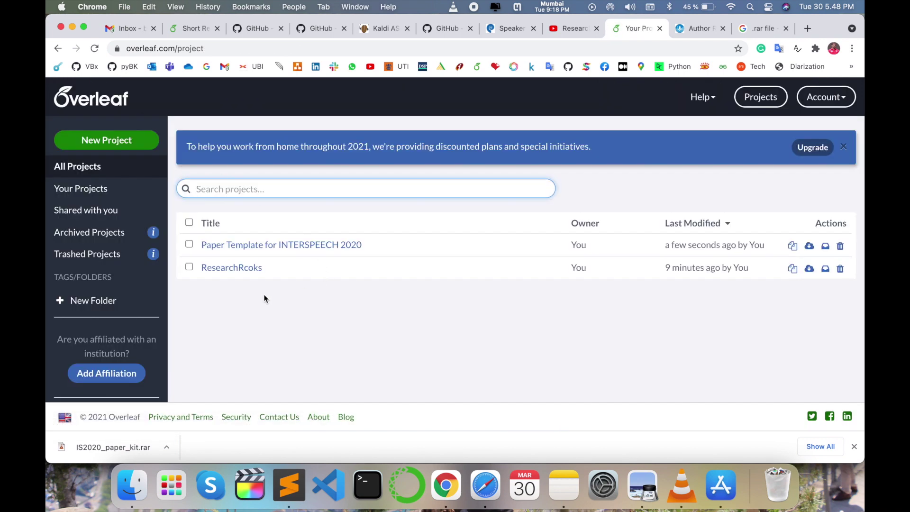
Rename 'Paper Template for INTERSPEECH 2020' to 'INTERSPEECH' and reopen the project
left_click(297, 245)
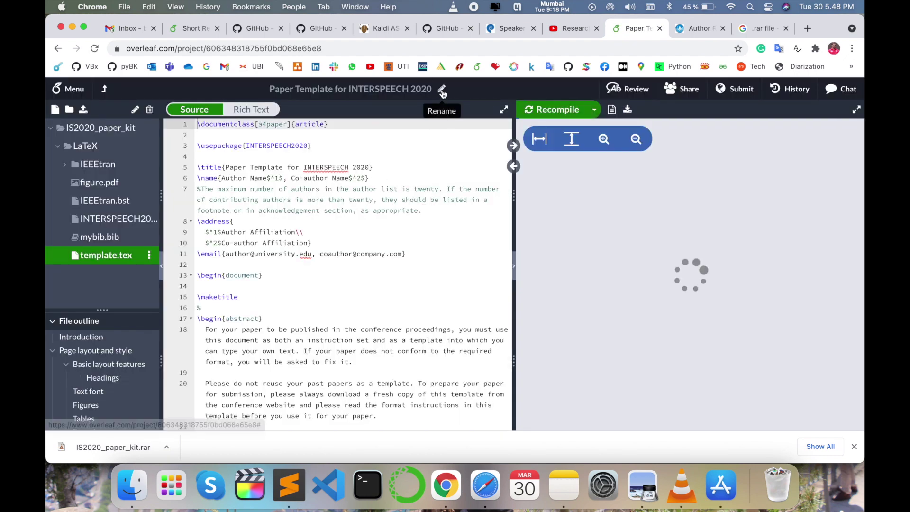
left_click(442, 93)
left_click(356, 90)
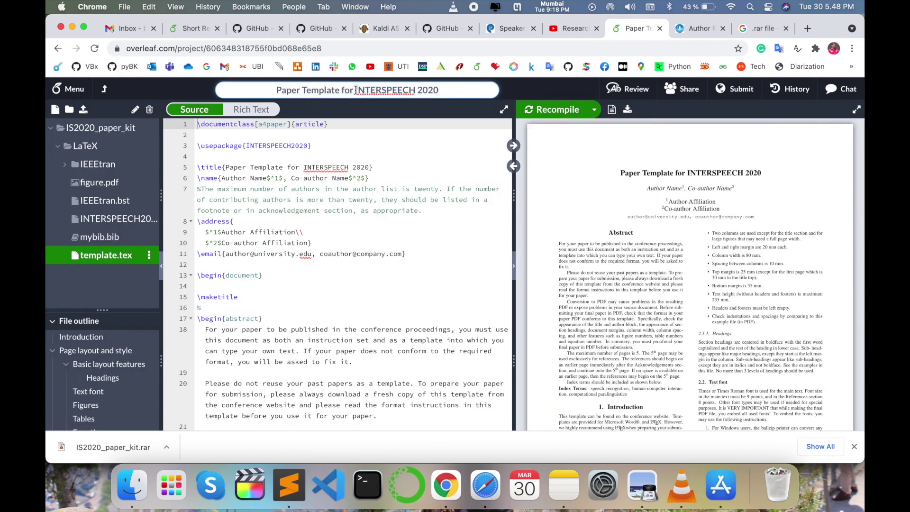
key("BackSpace")
key("BackSpace")
key("BackSpace")
key("BackSpace")
key("BackSpace")
key("BackSpace")
key("BackSpace")
key("BackSpace")
key("BackSpace")
key("BackSpace")
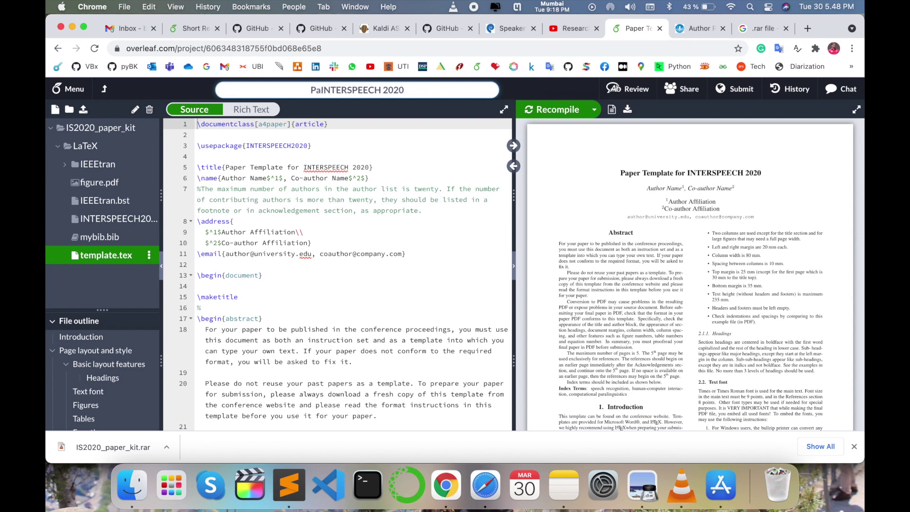
key("BackSpace")
key("BackSpace")
key("End")
key("BackSpace")
key("BackSpace")
key("BackSpace")
key("Return")
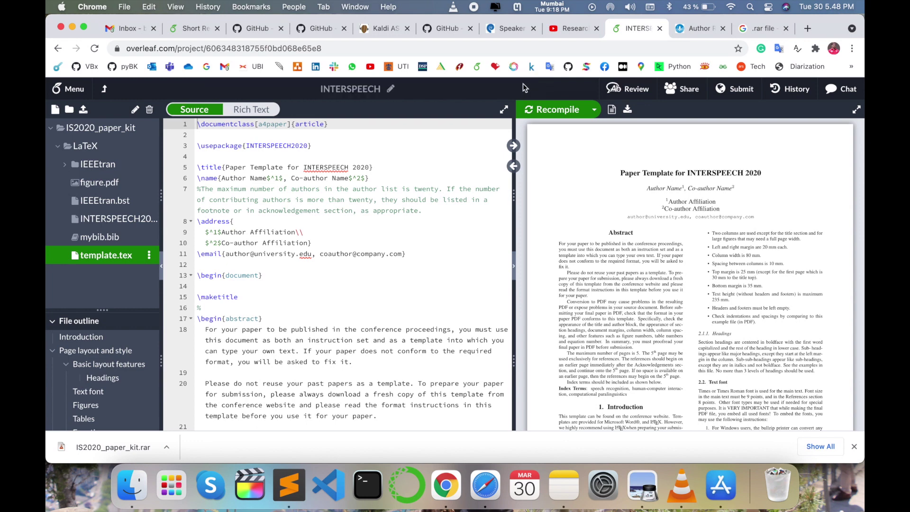
left_click(106, 91)
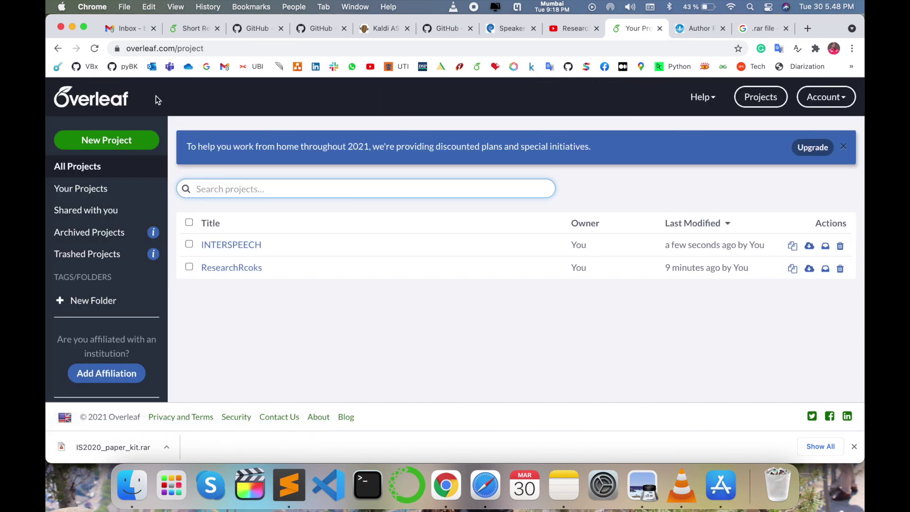
left_click(243, 247)
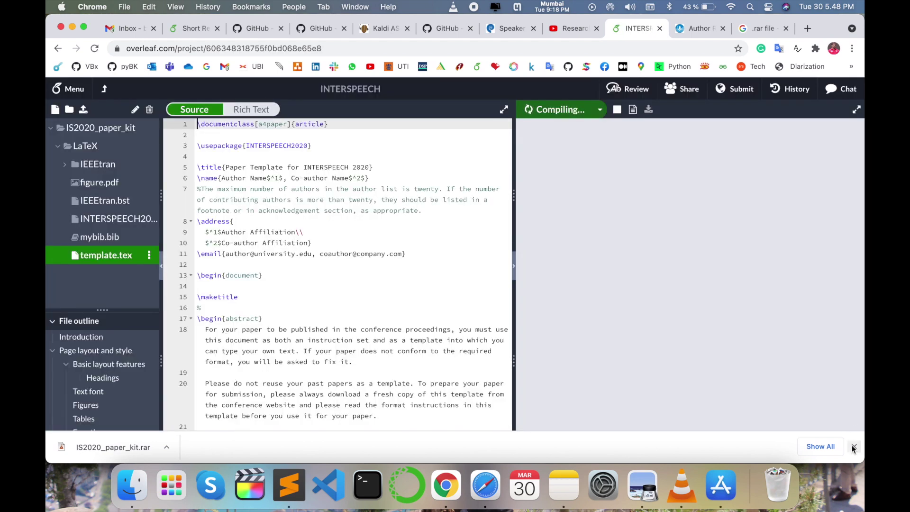
Replace the placeholder 'Author Name' with 'Research Rocks' and recompile the PDF
left_click(426, 274)
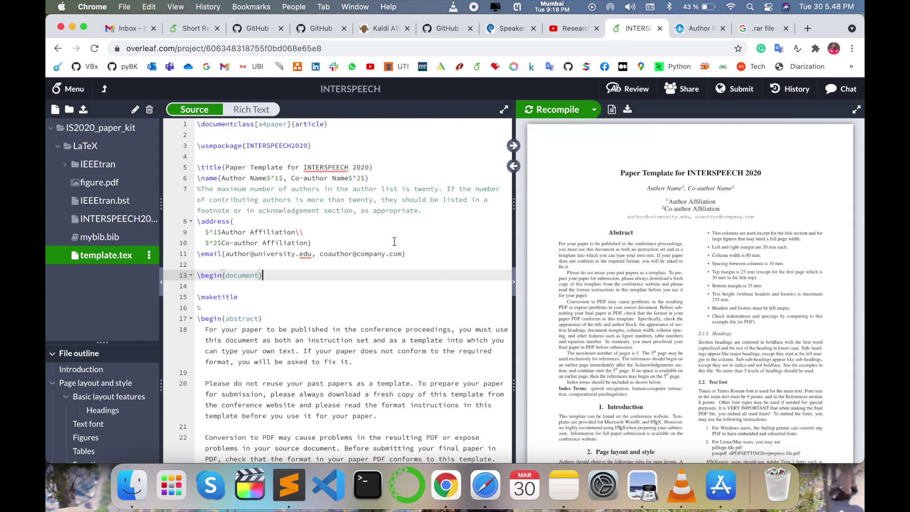
scroll(408, 276, "down", 1)
scroll(399, 277, "up", 1)
double_click(269, 178)
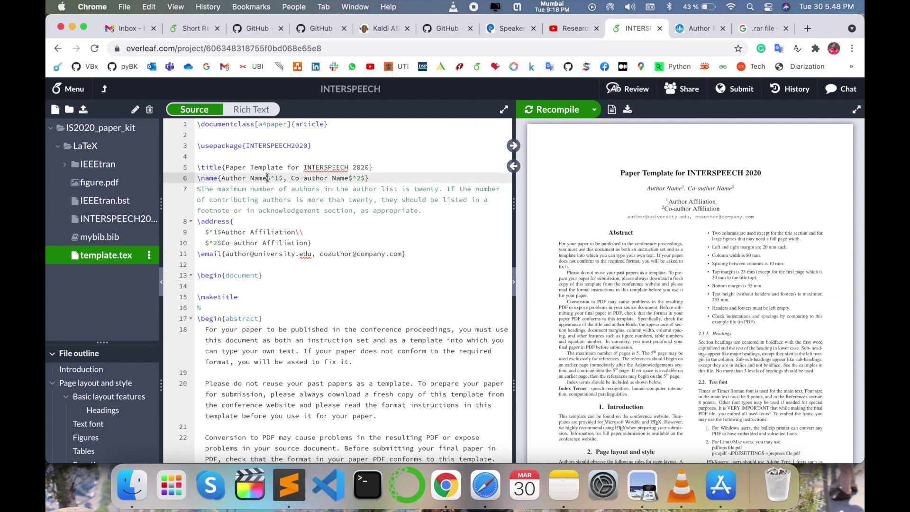
left_click_drag(268, 178, 221, 179)
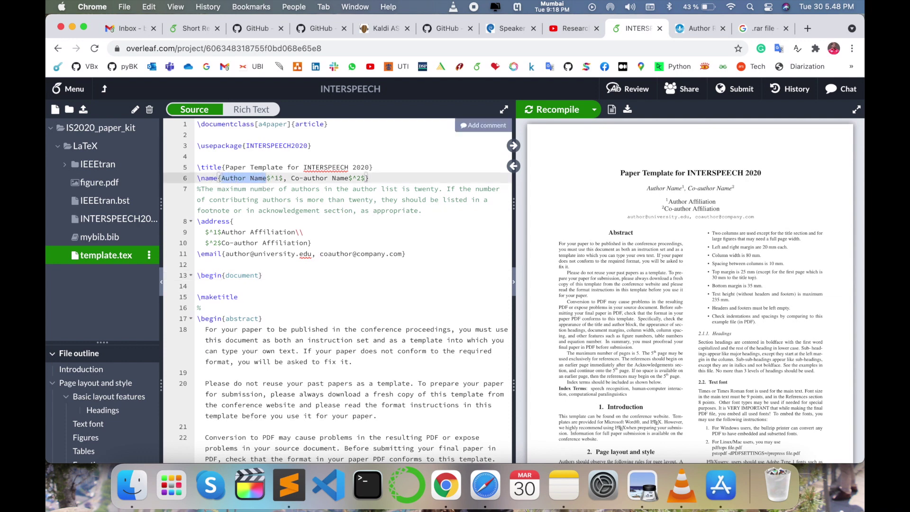
type("Research R")
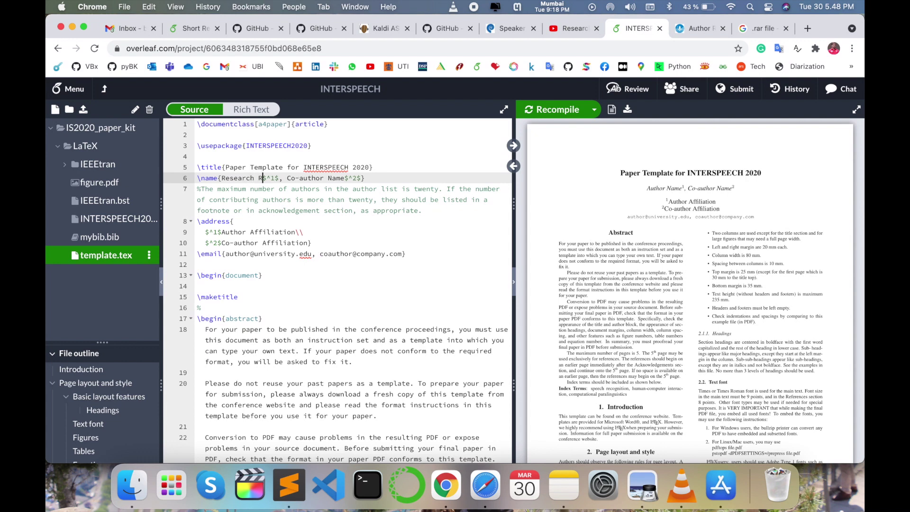
type("ocks")
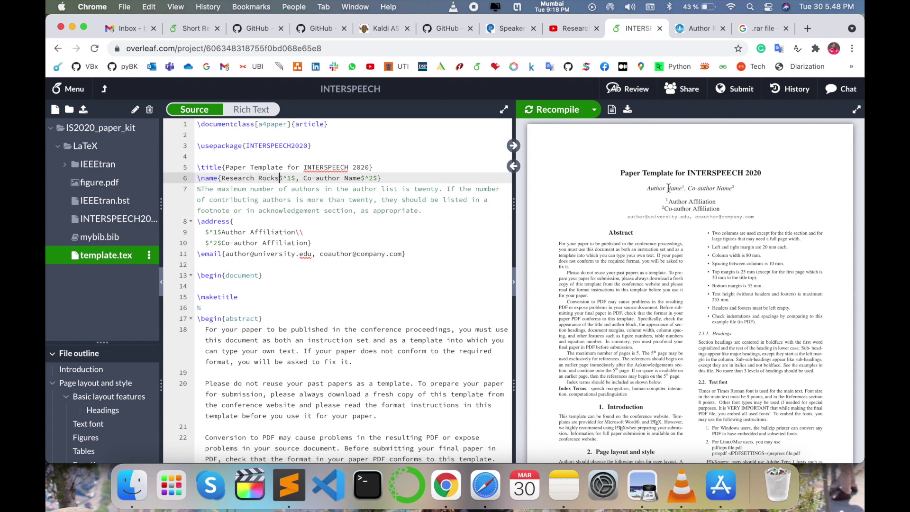
key("super+s")
Leave the INTERSPEECH editor for the Projects dashboard
left_click(104, 89)
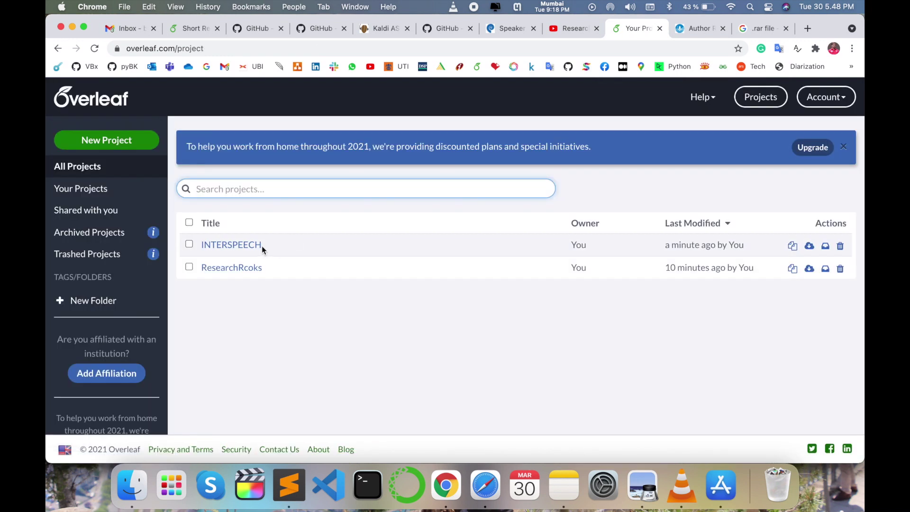